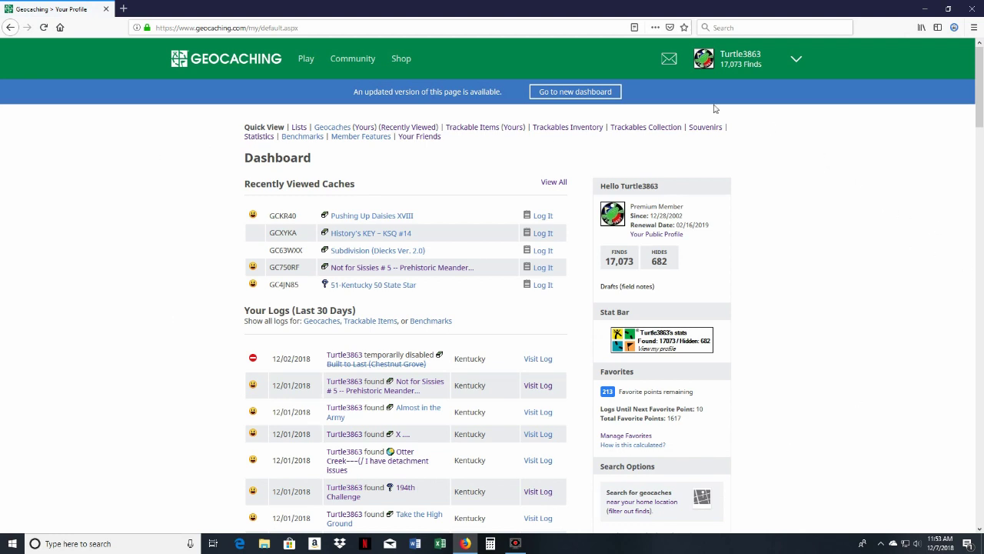
Switch to the new dashboard and open the pocket queries page to review the active queries
click(578, 92)
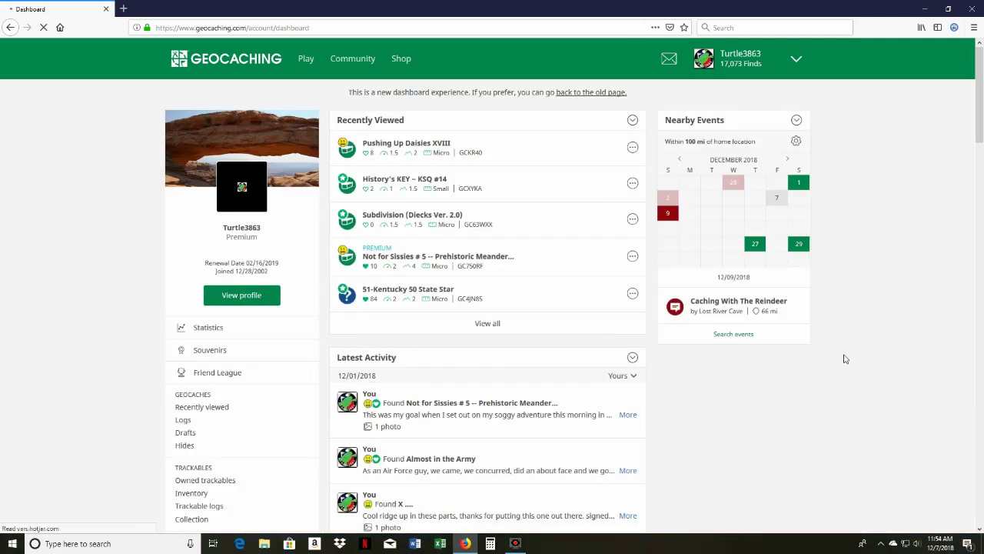
scroll(840, 367, down, 3)
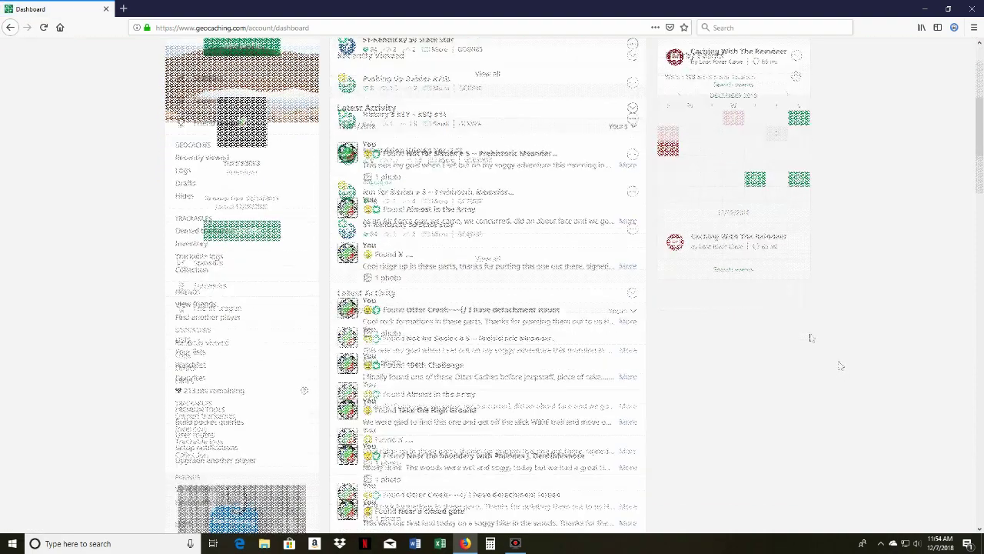
click(217, 357)
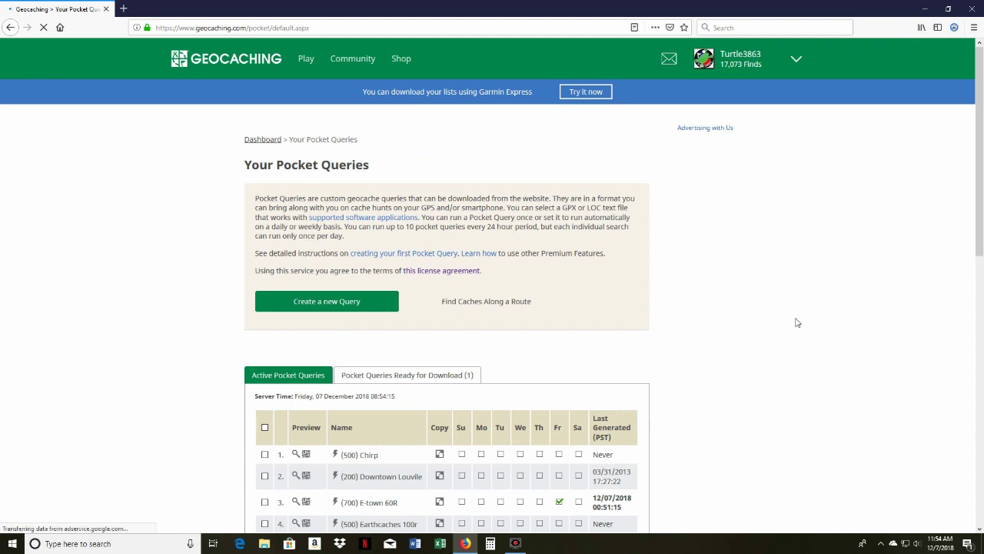
scroll(796, 321, down, 3)
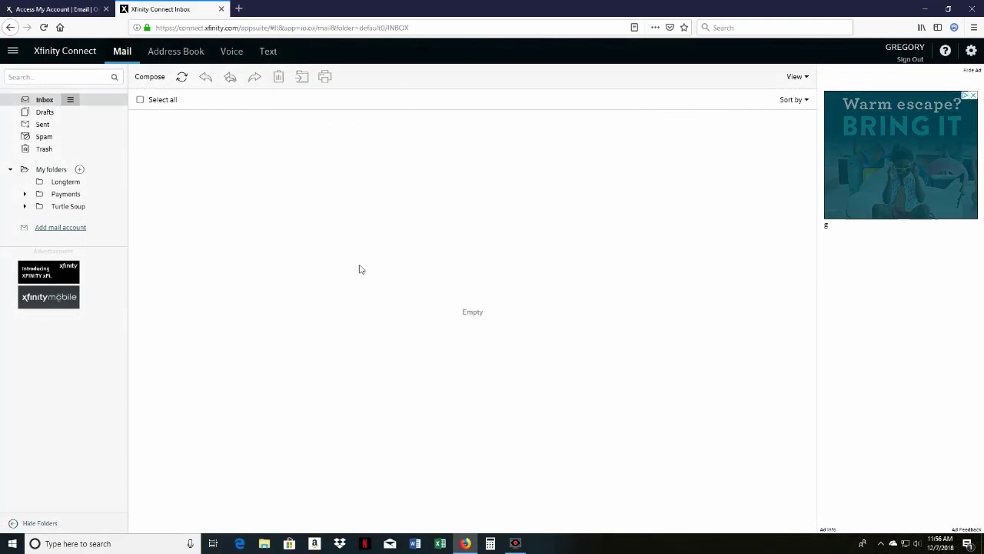
Open the Geocaching e-mail about the E-town 60R pocket query in the Turtle Soup mail folder and request its download
click(68, 206)
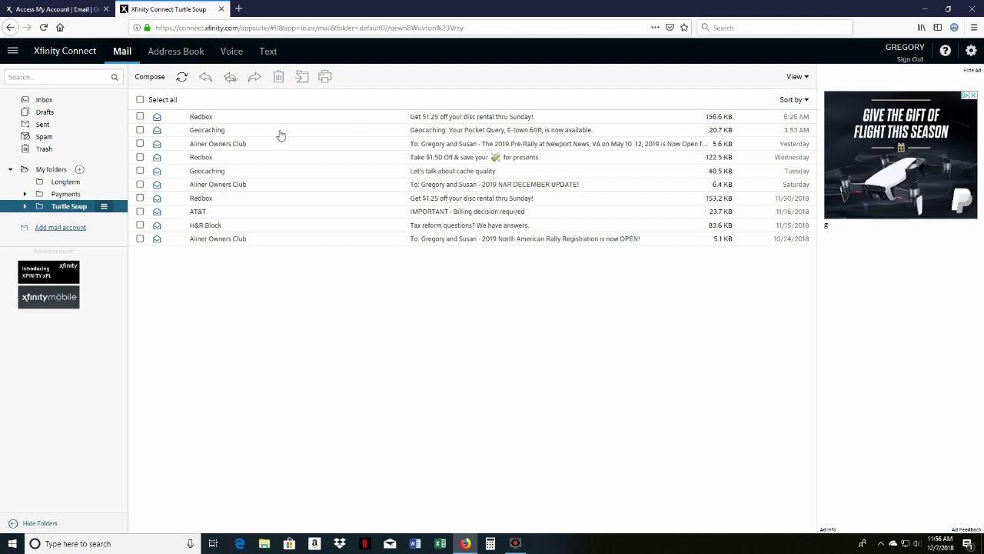
click(521, 131)
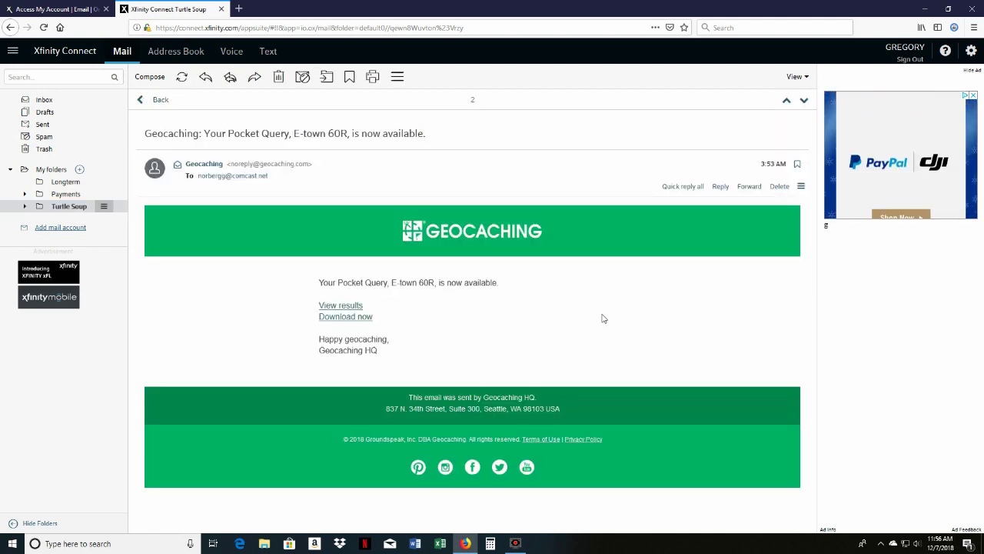
click(342, 318)
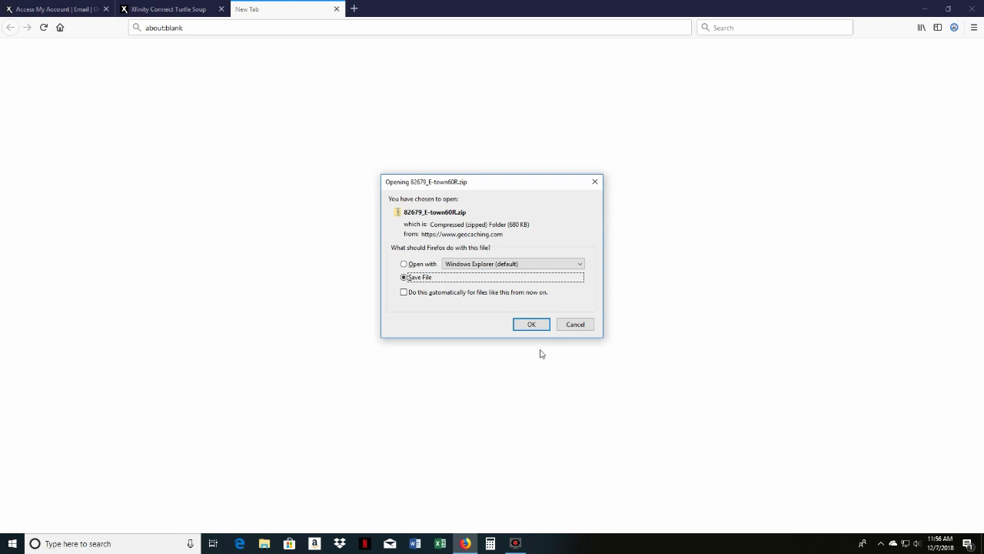
Save 82679_E-town60R.zip to the Waymarks folder inside GPS on the desktop, replacing the existing file
click(533, 324)
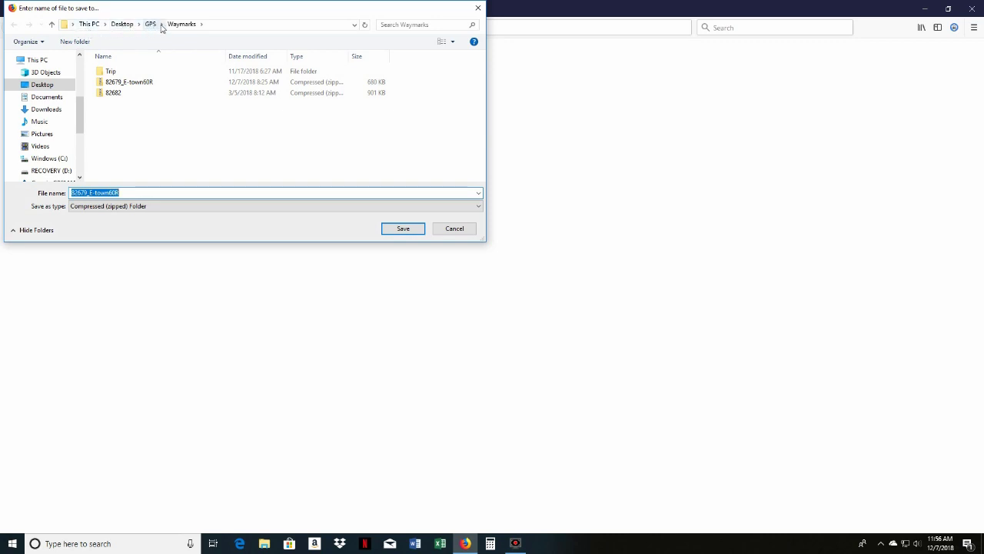
click(143, 82)
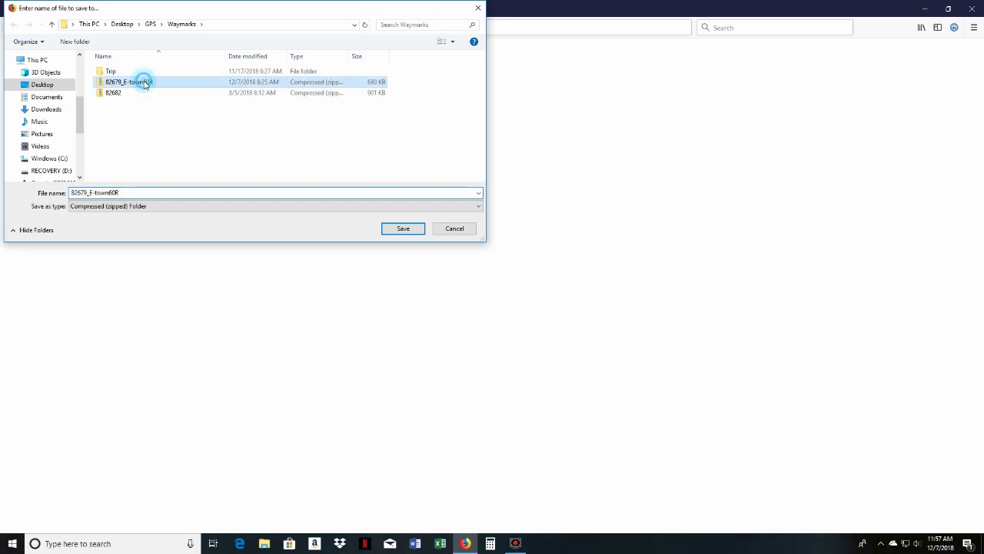
click(403, 229)
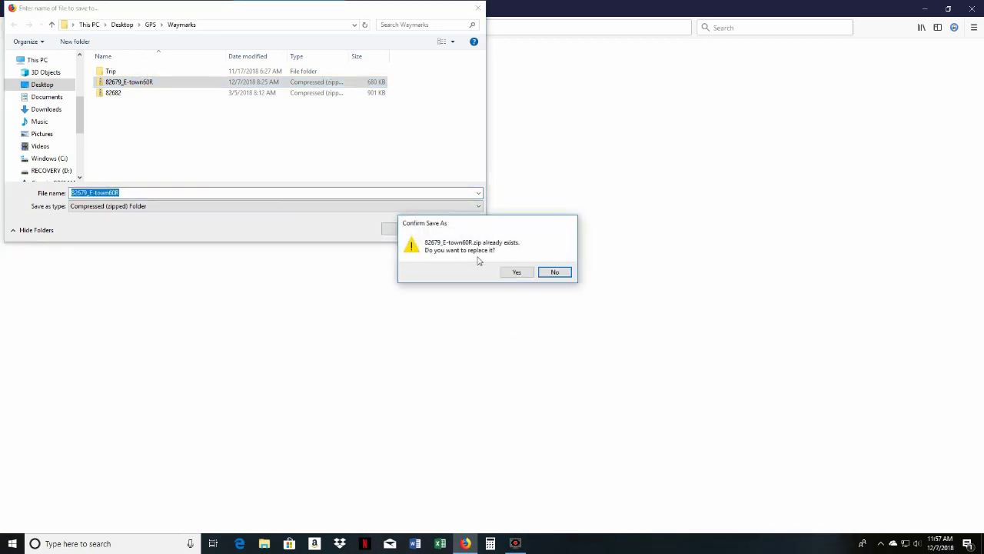
click(517, 273)
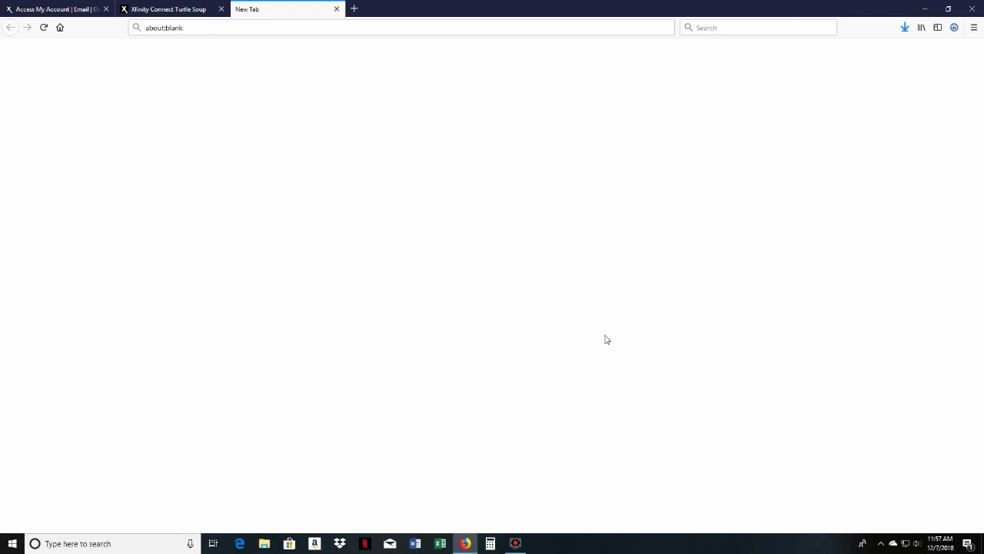
Close the blank download tab, the mail tab and the browser
click(336, 8)
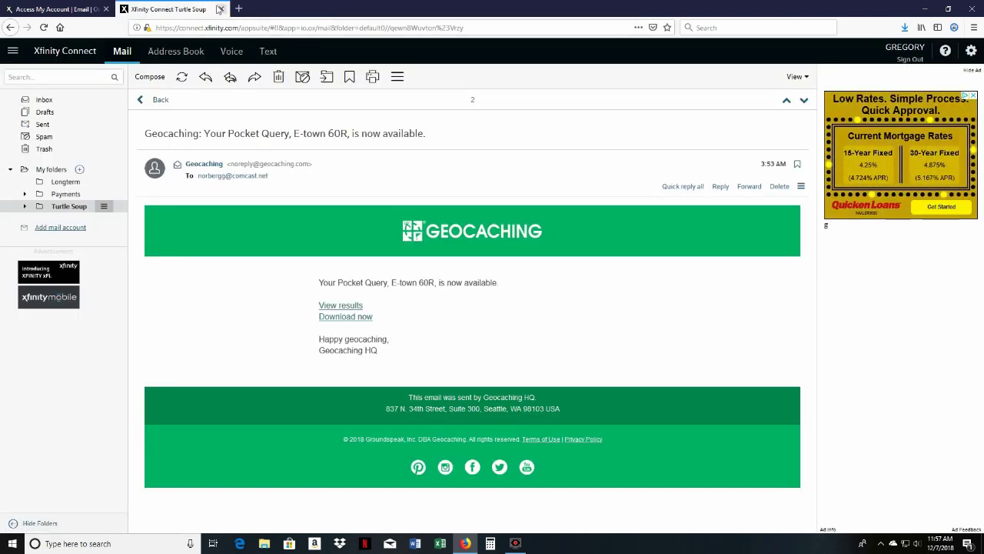
click(221, 9)
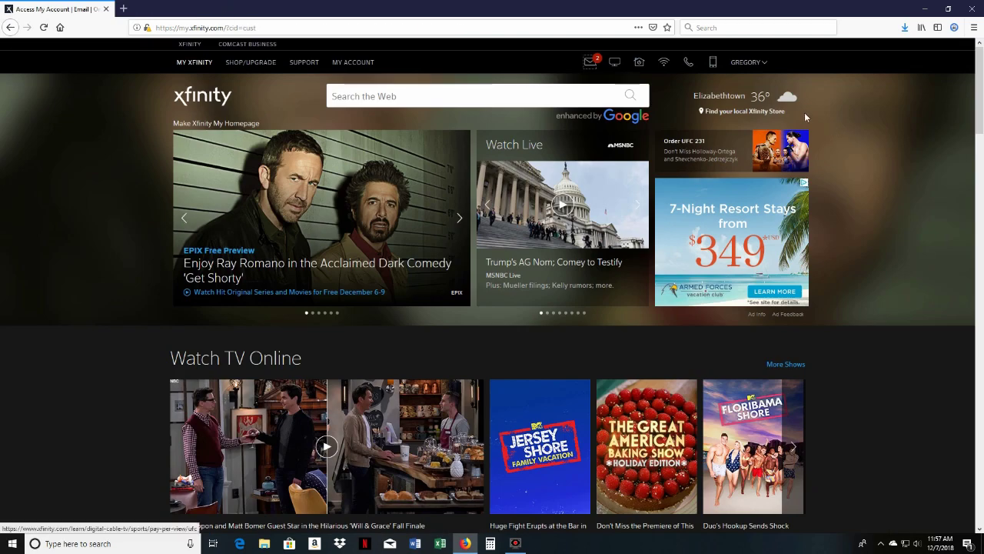
click(976, 11)
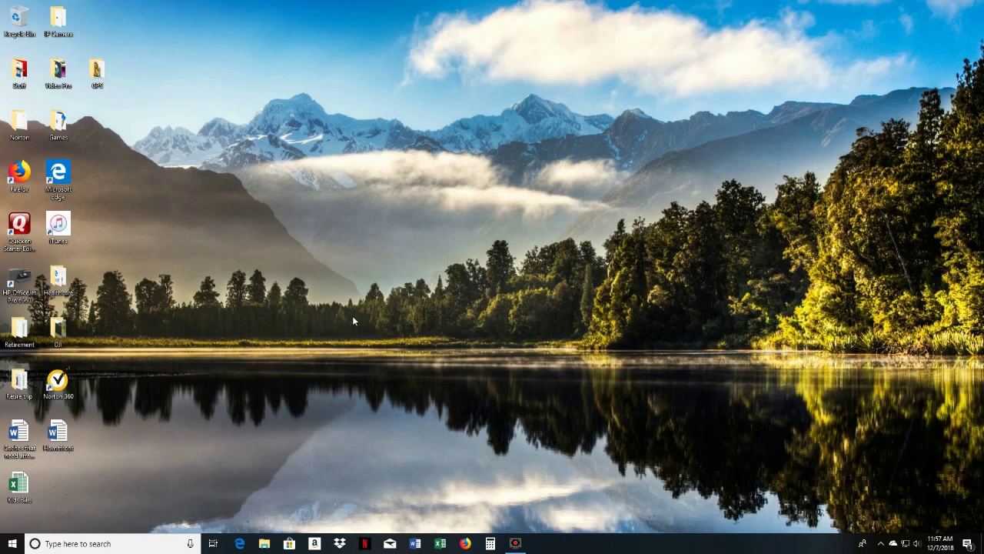
Open the 82679_E-town60R archive in the desktop's GPS > Waymarks folder
double_click(96, 71)
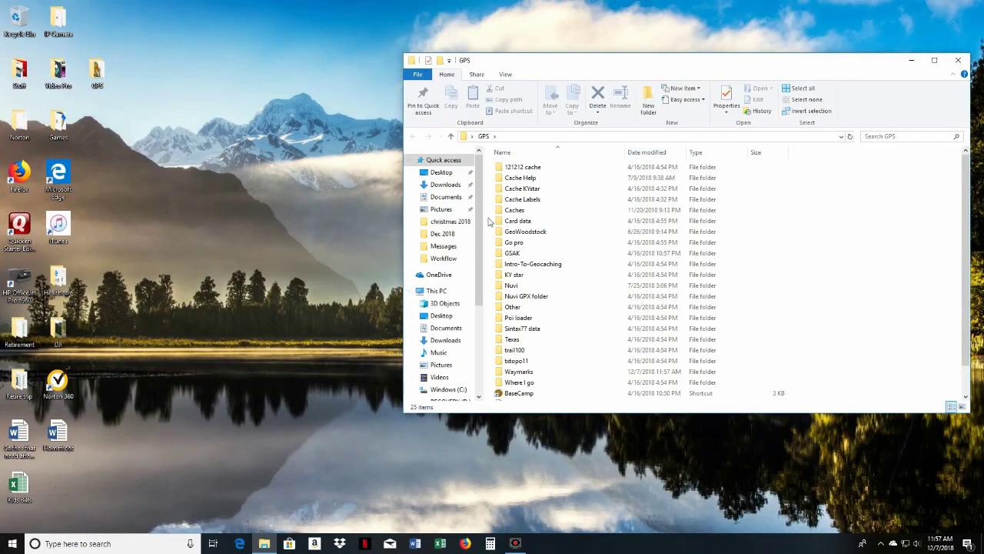
double_click(520, 372)
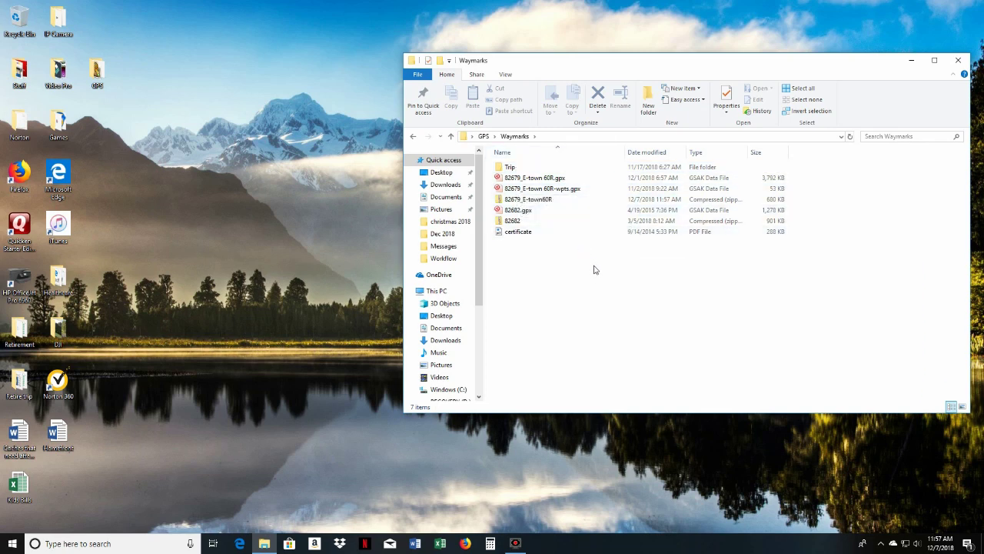
double_click(533, 203)
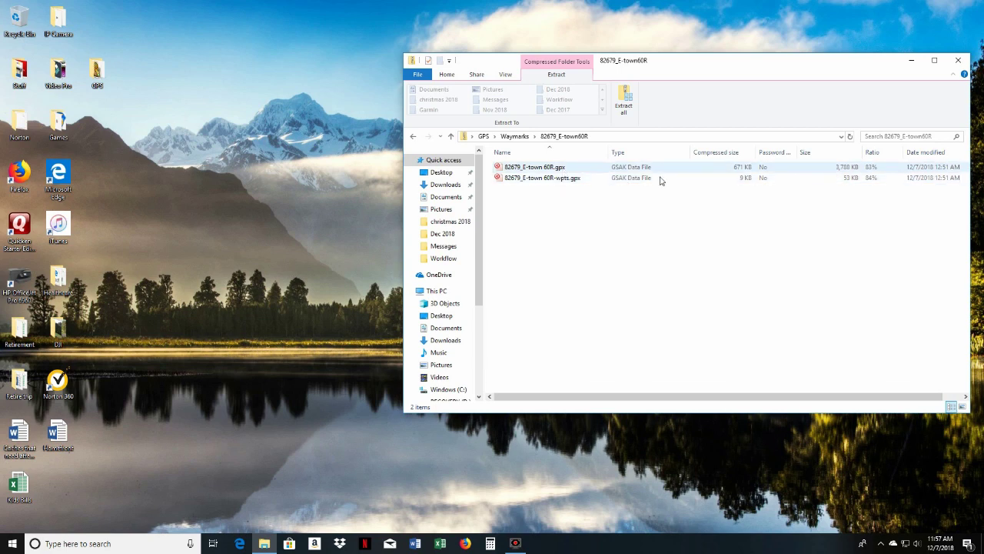
Copy 82679_E-town 60R.gpx from the archive into the Waymarks folder, replacing the existing file
click(582, 168)
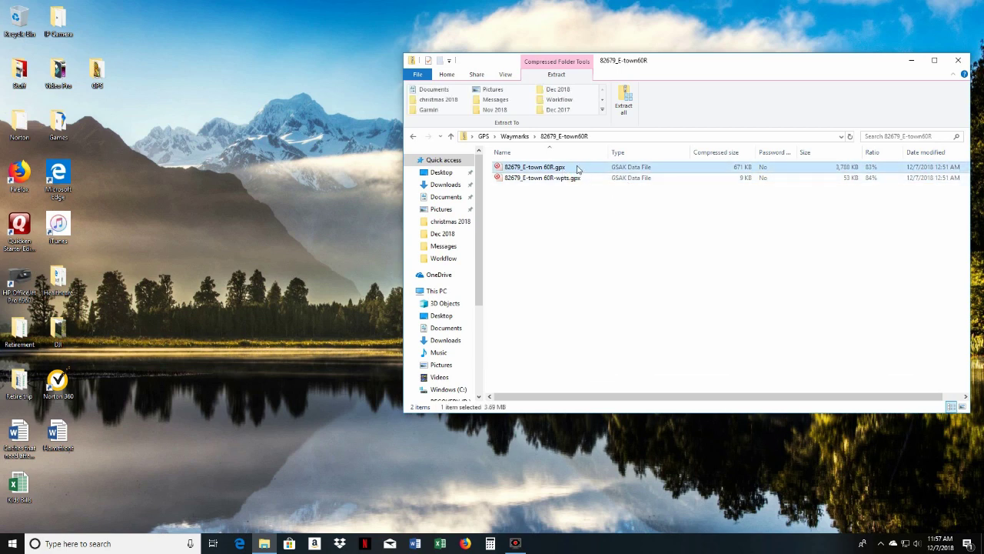
right_click(578, 169)
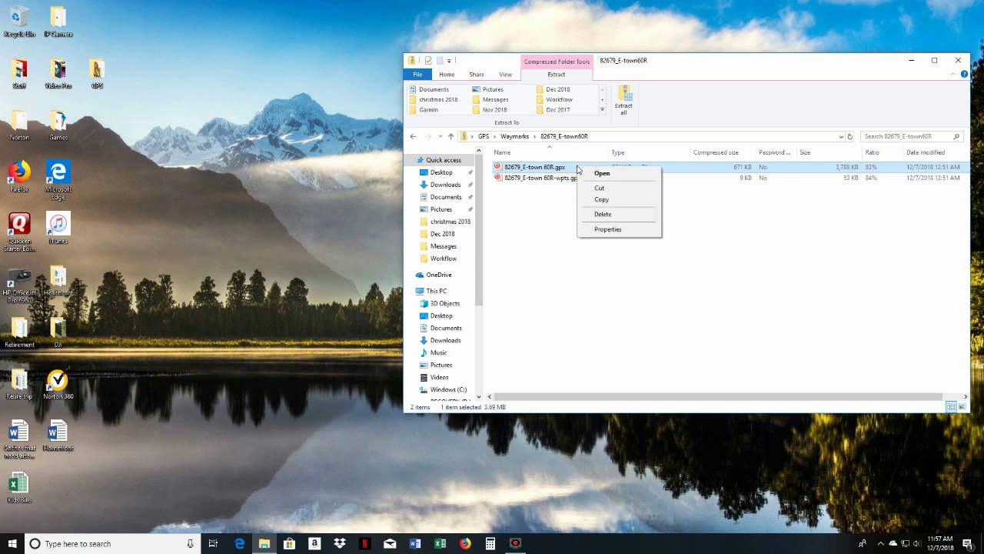
click(602, 200)
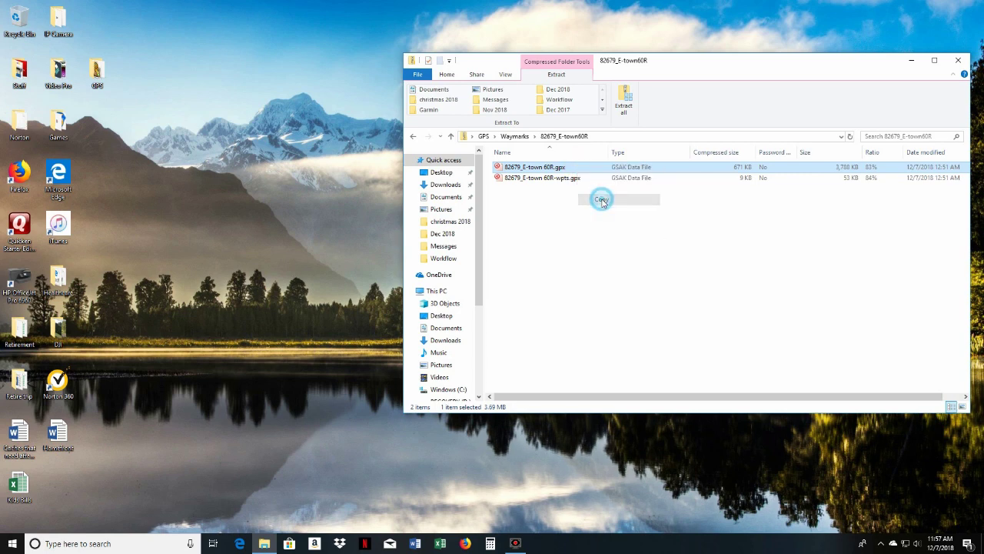
click(453, 137)
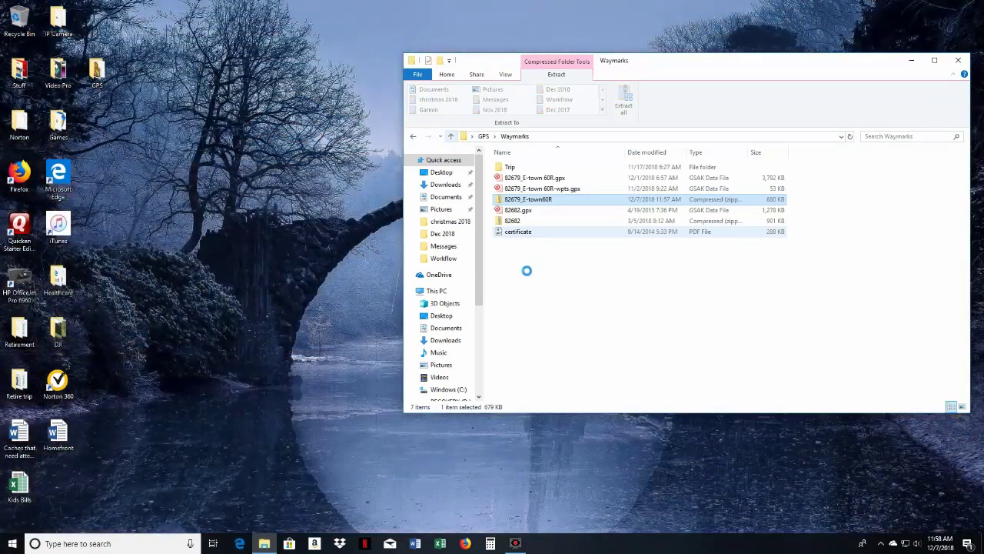
right_click(527, 270)
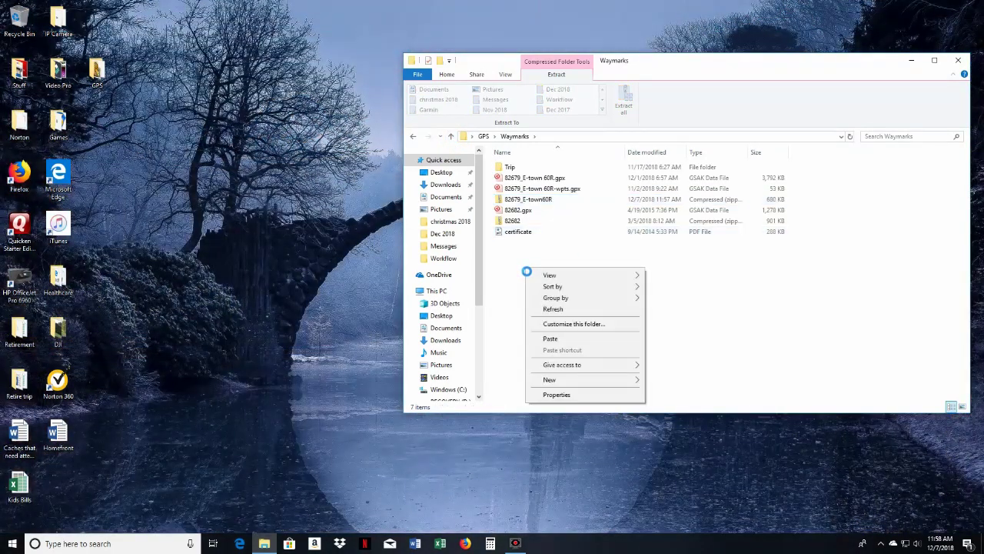
click(552, 339)
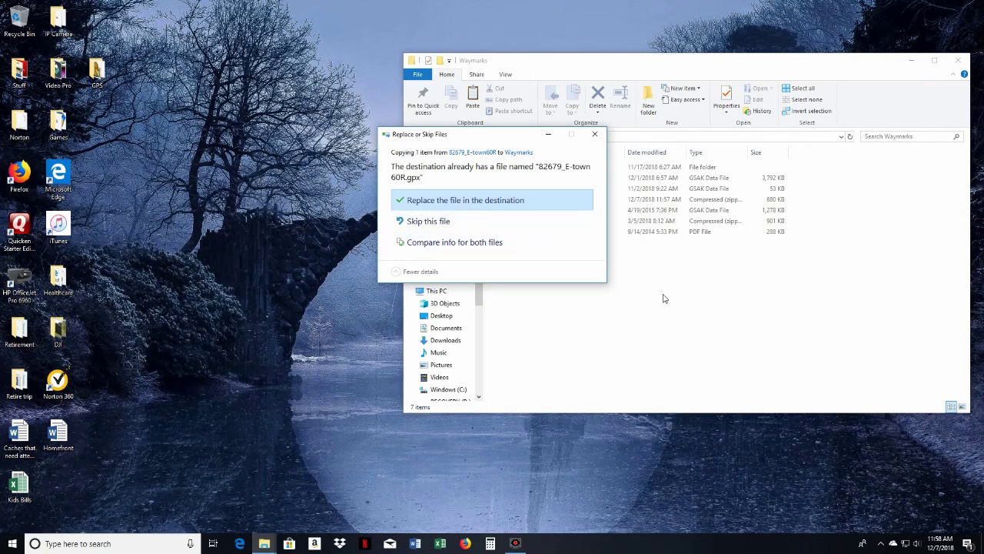
drag(529, 137, 316, 145)
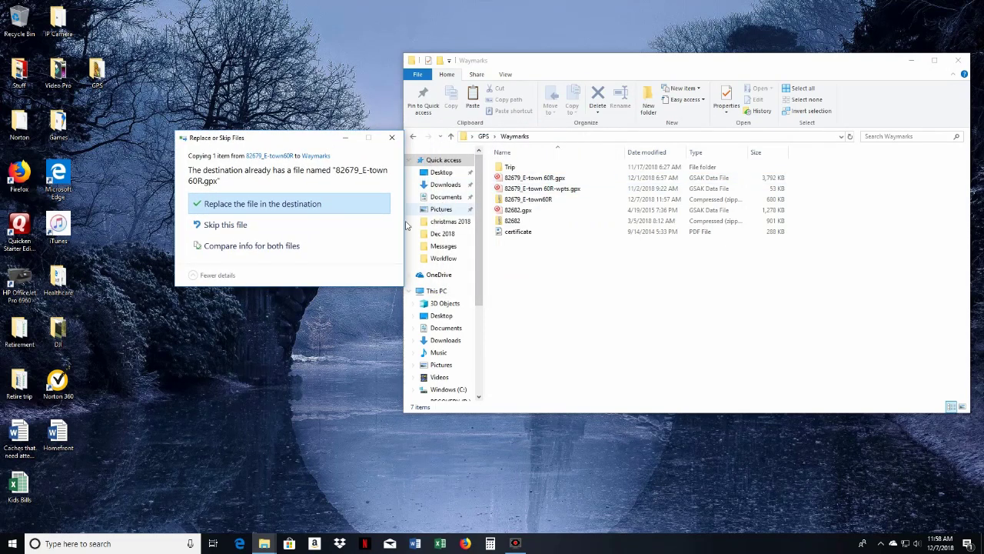
click(255, 205)
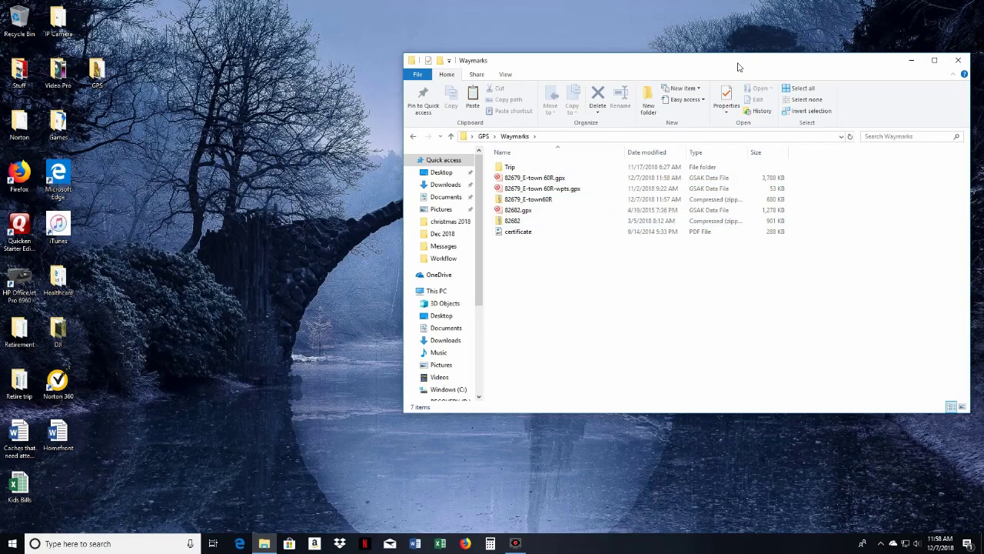
Move the Waymarks window aside and open the Garmin > GPX folder of the Garmin GPSMAP 62s in a second window
drag(734, 60, 778, 27)
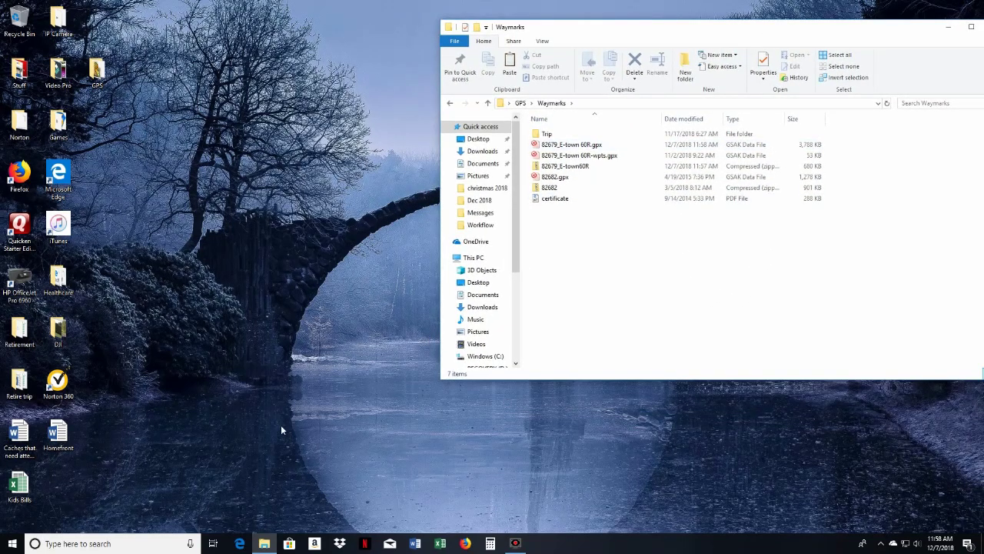
click(265, 544)
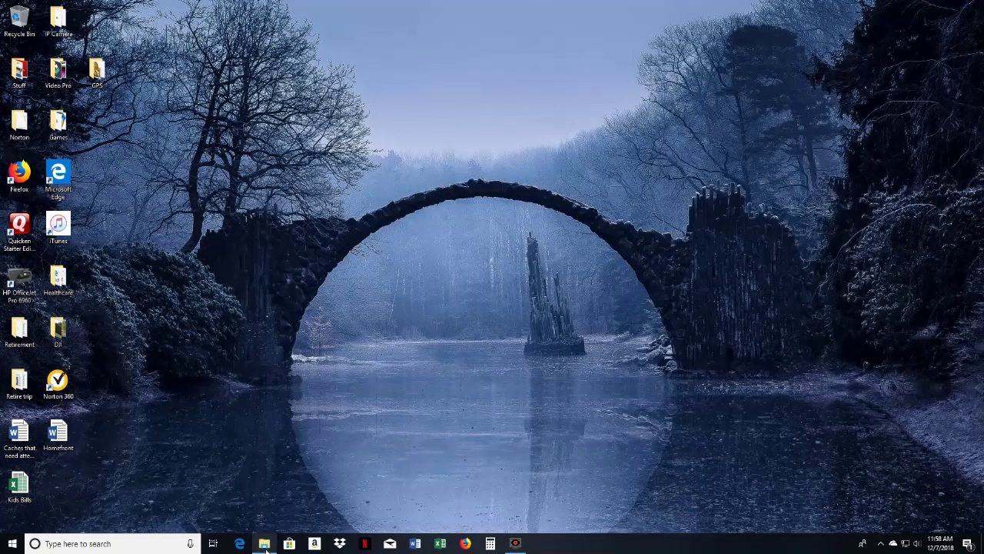
click(265, 544)
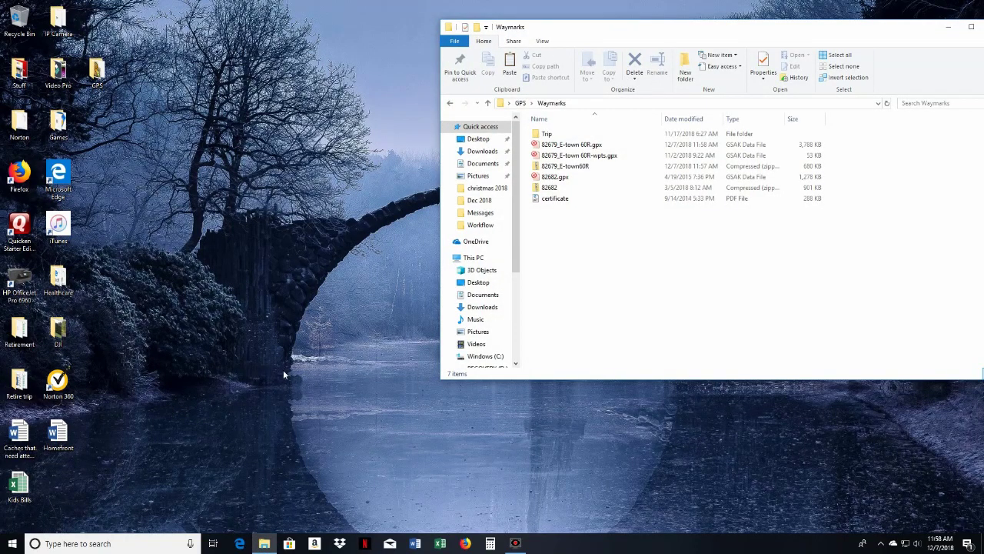
double_click(96, 73)
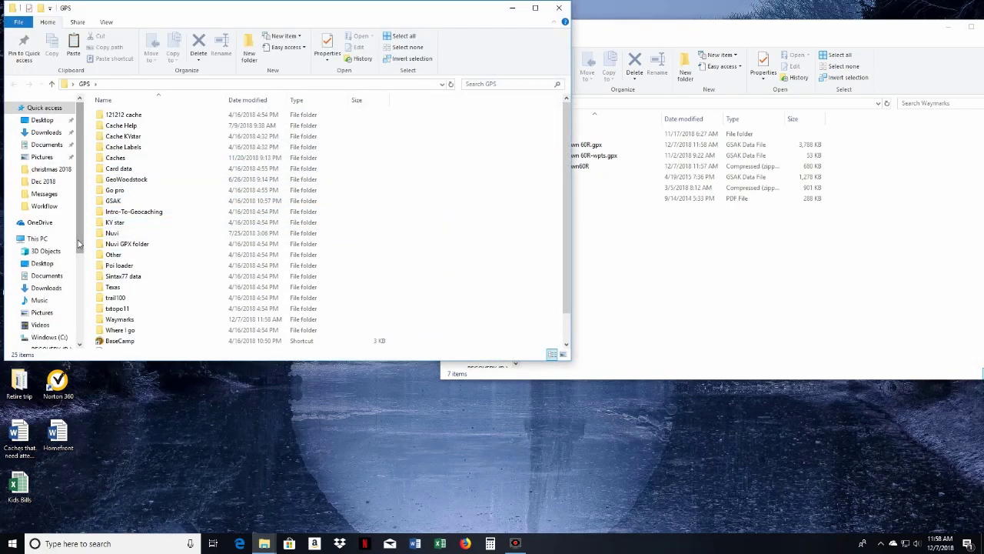
drag(81, 244, 66, 308)
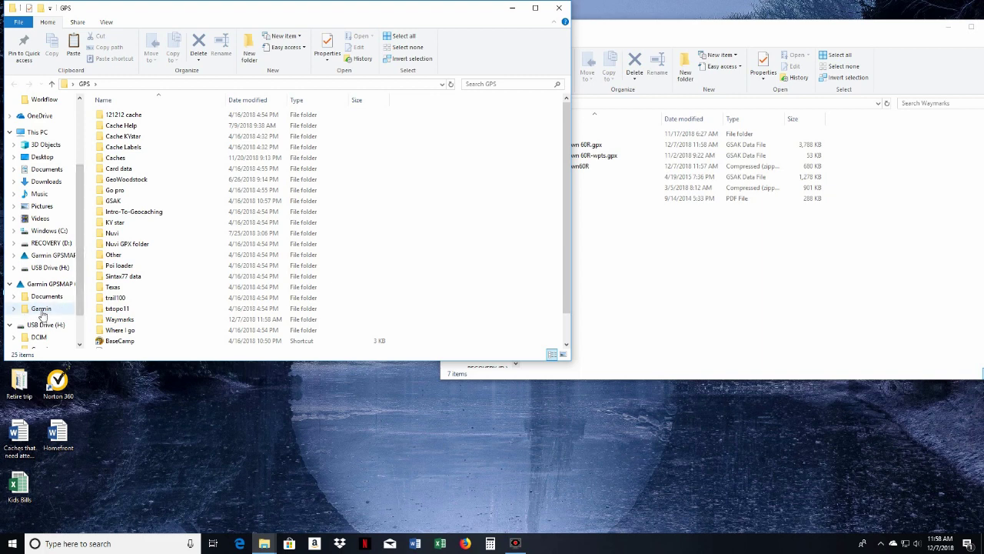
click(43, 309)
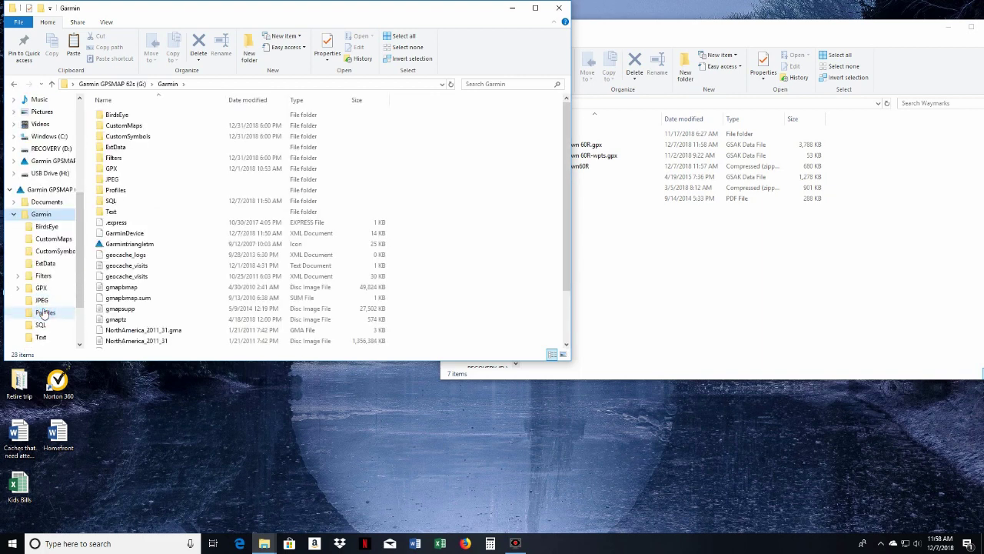
double_click(144, 171)
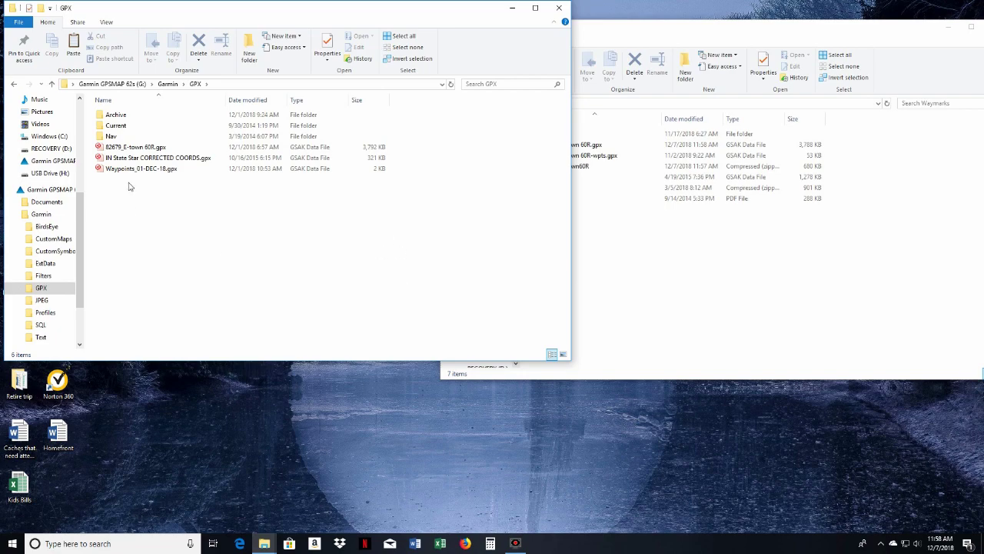
Copy 82679_E-town 60R.gpx from Waymarks into the Garmin's GPX folder, replacing the existing file, with both windows arranged in view
drag(365, 16, 317, 209)
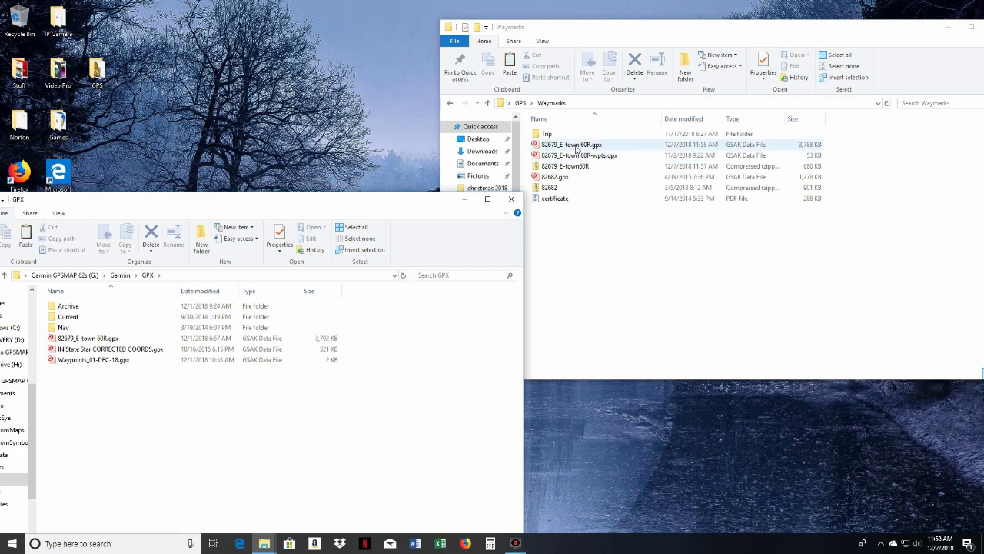
drag(576, 147, 259, 433)
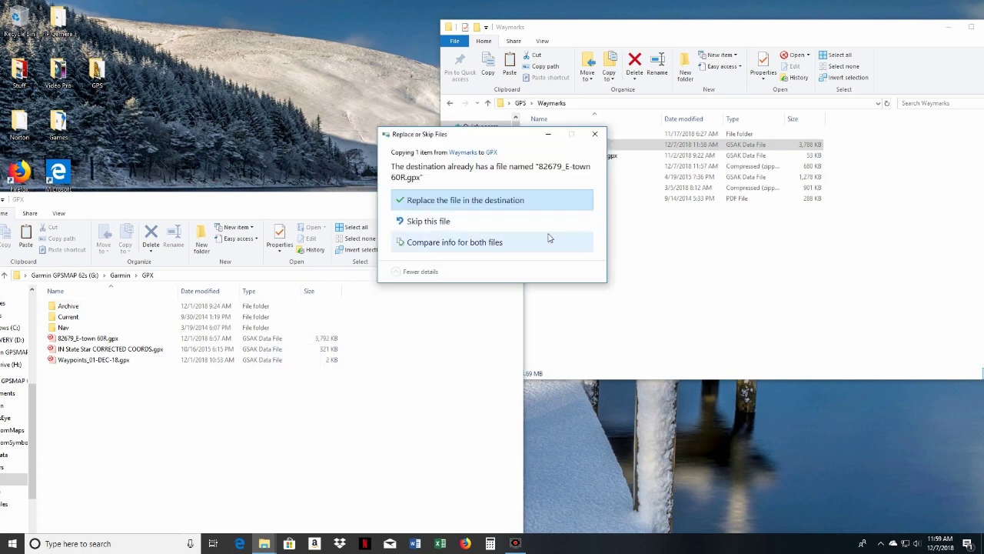
click(443, 201)
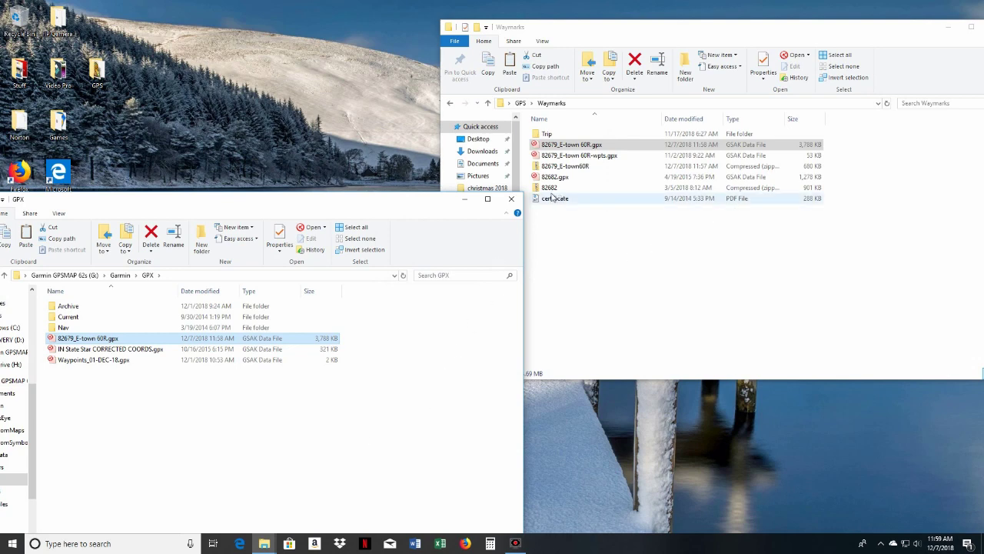
Close the Garmin GPX and Waymarks folder windows
click(512, 198)
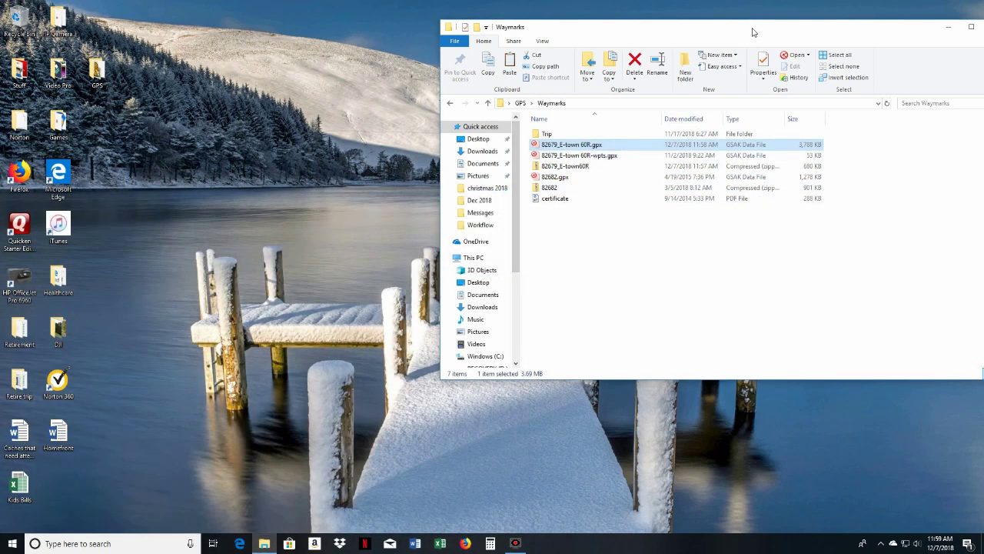
drag(752, 33, 570, 44)
click(814, 44)
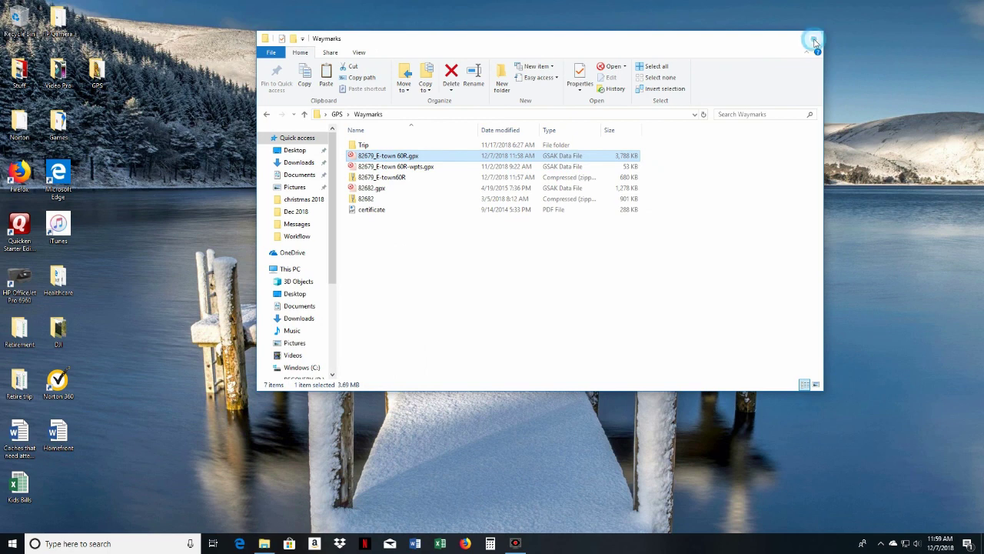